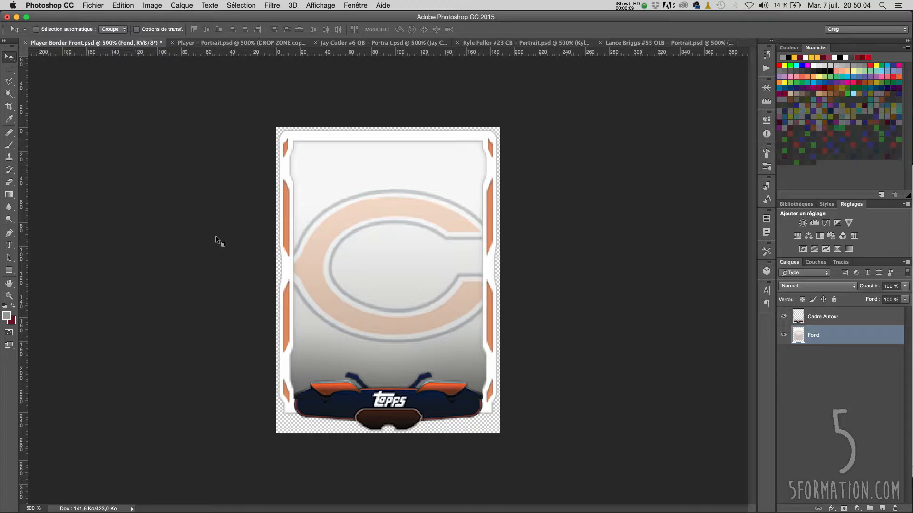
# - View the next open document, Player – Portrait.psd
pyautogui.hotkey('ctrl', 'Tab')
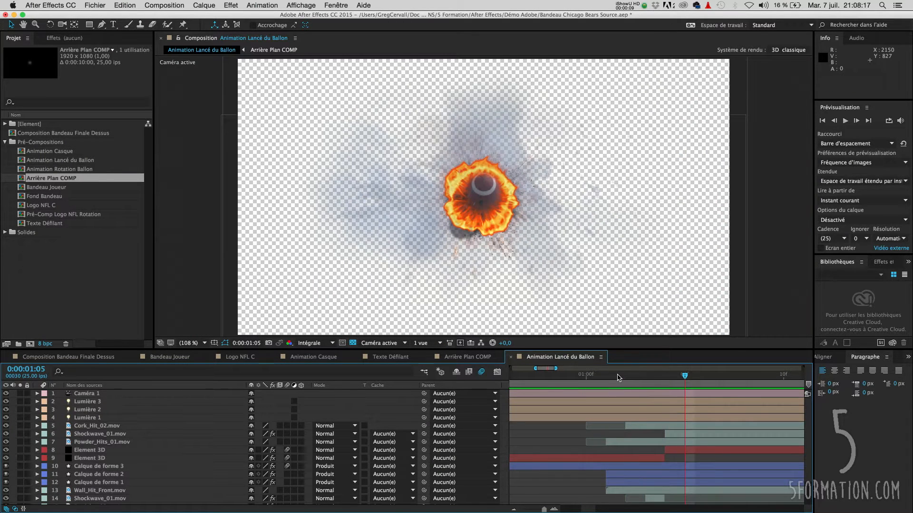
# - In After Effects, solo and unsolo the Animation Lancé du Ballon layers one after another, from Cork_Hit_02.mov downward, to examine each element
pyautogui.click(19, 426)
pyautogui.click(20, 425)
pyautogui.click(20, 434)
pyautogui.click(20, 434)
pyautogui.click(20, 442)
pyautogui.click(20, 442)
pyautogui.click(20, 450)
pyautogui.click(20, 450)
pyautogui.click(20, 458)
pyautogui.click(20, 458)
pyautogui.click(20, 466)
pyautogui.click(20, 466)
pyautogui.click(20, 474)
pyautogui.click(20, 474)
pyautogui.doubleClick(20, 482)
pyautogui.click(20, 490)
pyautogui.click(20, 491)
pyautogui.scroll(-2, 21, 494)
pyautogui.click(20, 485)
pyautogui.click(20, 485)
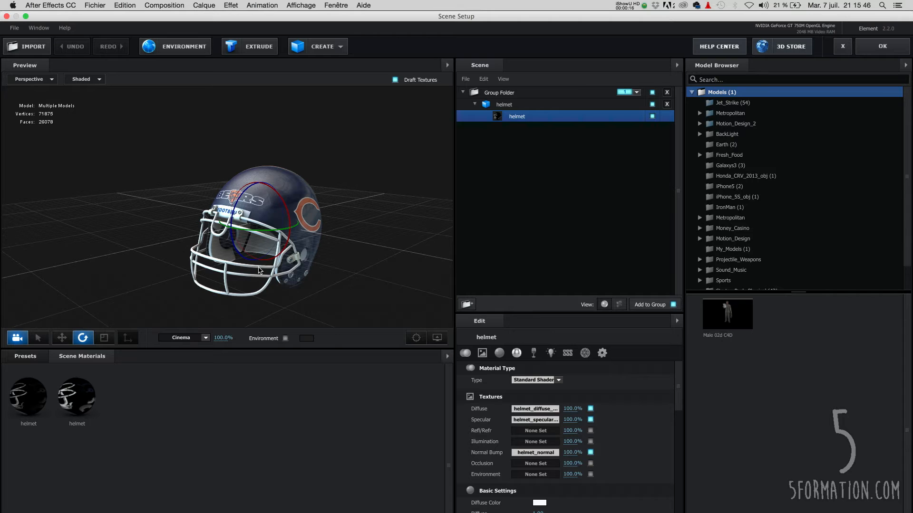
# - Orbit around the helmet in the Element Scene Setup and inspect its diffuse texture
pyautogui.moveTo(256, 266); pyautogui.dragTo(239, 275)
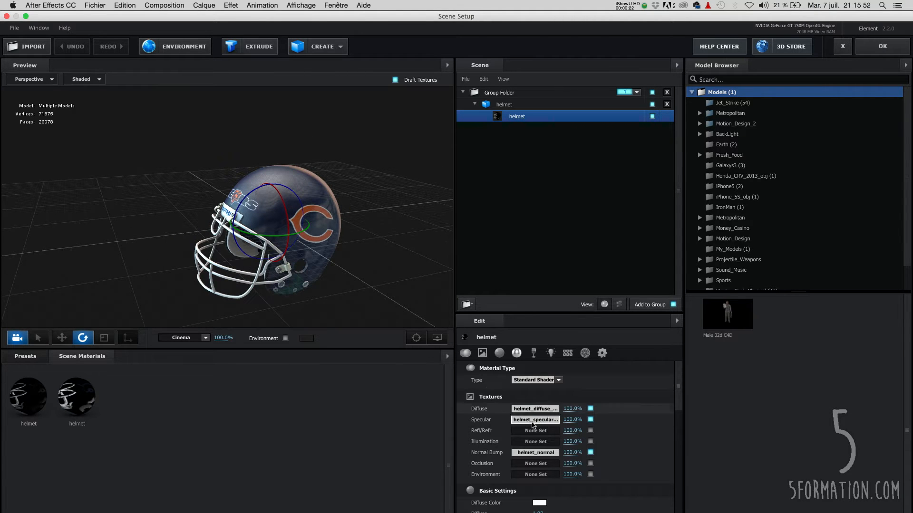
pyautogui.click(536, 409)
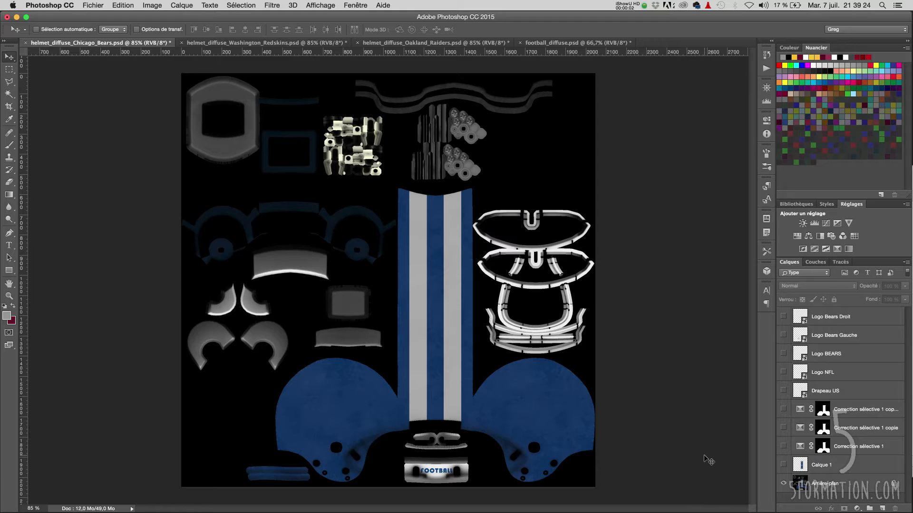
# - In Photoshop, show all hidden layers of helmet_diffuse_Chicago_Bears.psd and view the Washington Redskins and Oakland Raiders helmet textures
pyautogui.click(784, 465)
pyautogui.click(784, 447)
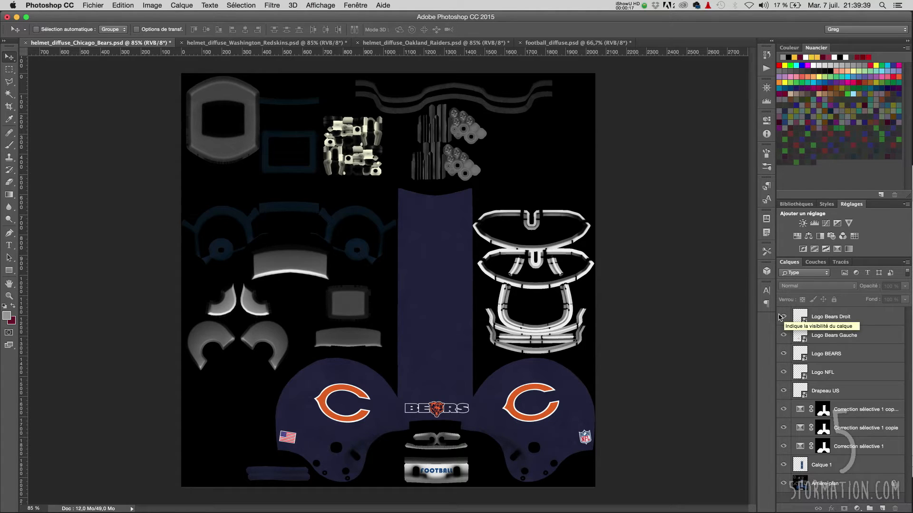
pyautogui.click(262, 43)
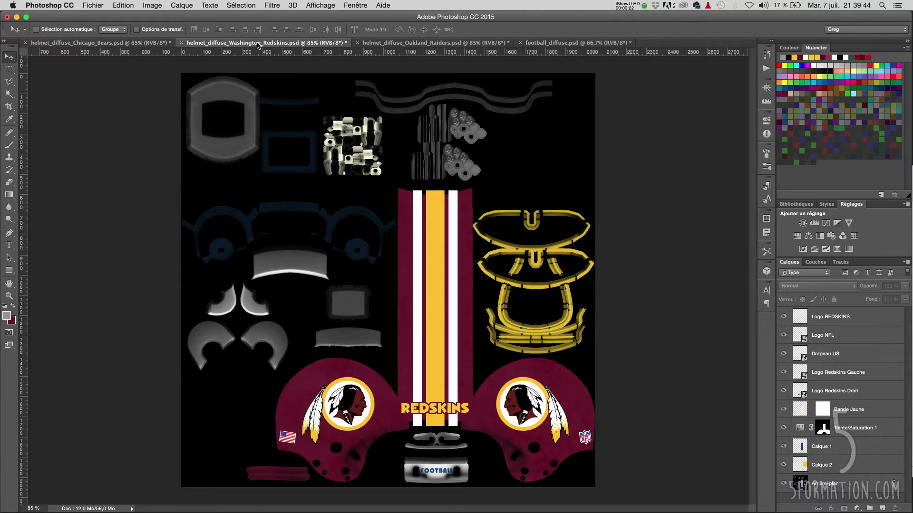
pyautogui.click(410, 43)
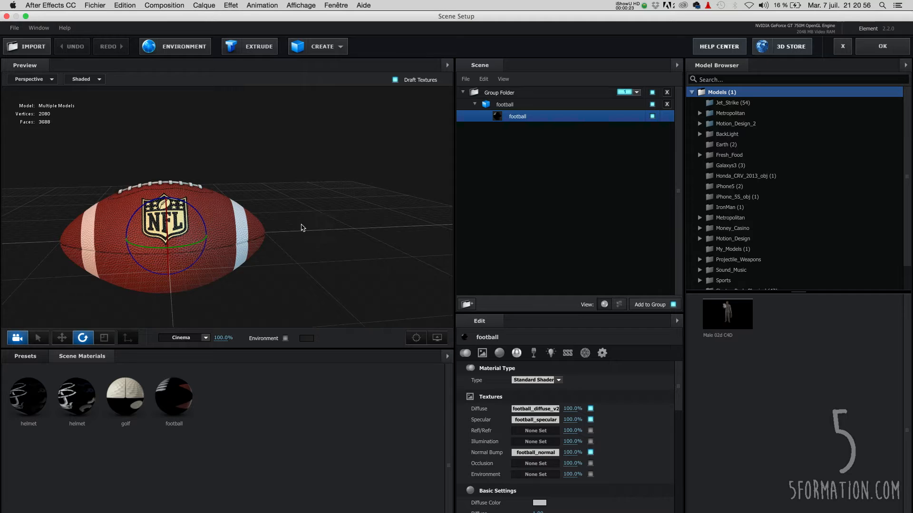
# - Orbit around the football in Scene Setup, and show the Logo NFL and Logo Wilson layers of football_diffuse.psd in Photoshop
pyautogui.moveTo(301, 228); pyautogui.dragTo(295, 221)
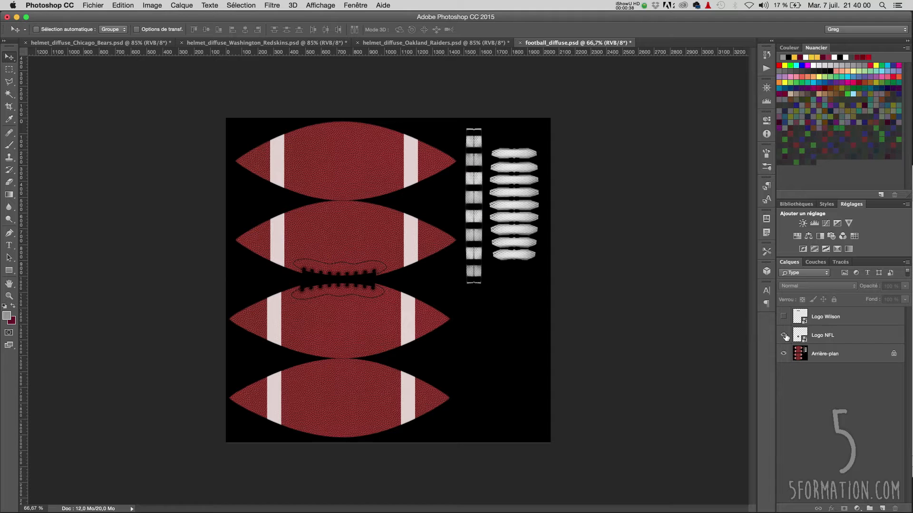
pyautogui.click(784, 336)
pyautogui.click(783, 317)
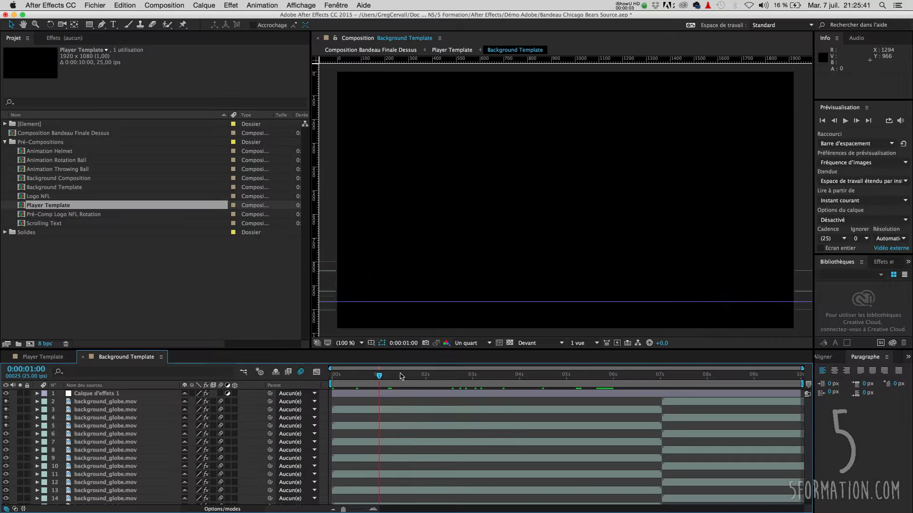
# - In After Effects, scrub through the Background Template composition and preview the Player Template animation
pyautogui.moveTo(377, 376); pyautogui.dragTo(600, 378)
pyautogui.moveTo(658, 378); pyautogui.dragTo(704, 377)
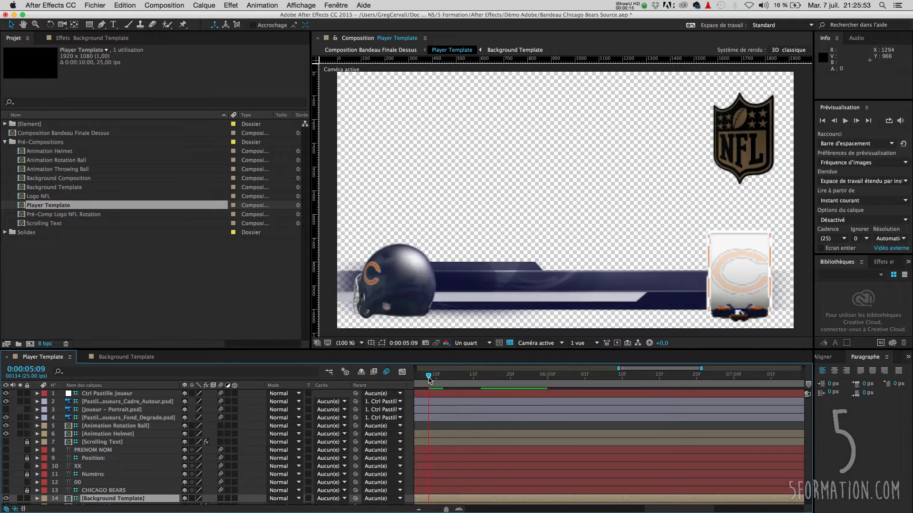
pyautogui.press('space')
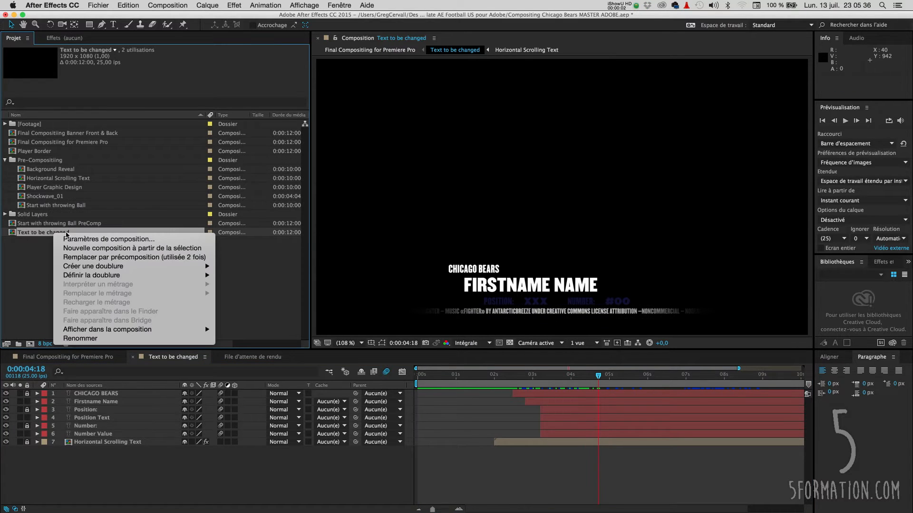
# - Inspect the advanced composition settings of Text to be changed and scrub through its text animation
pyautogui.click(68, 239)
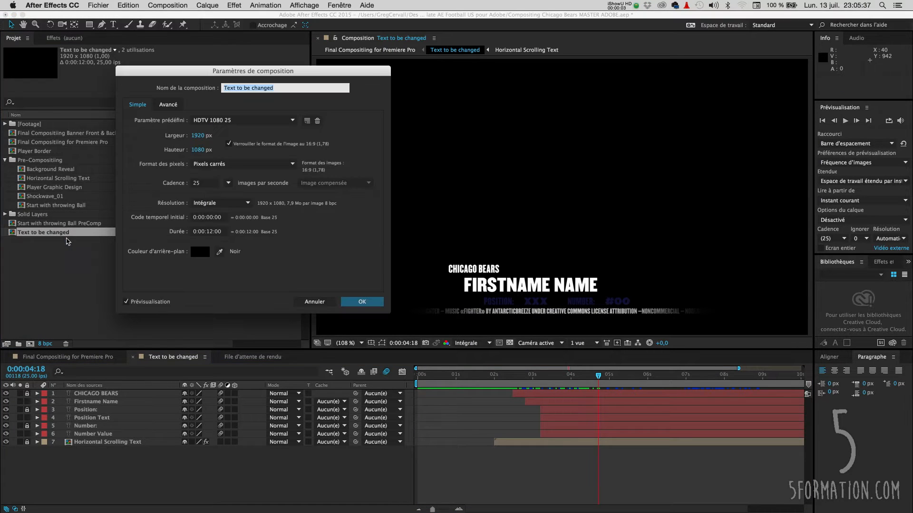
pyautogui.click(168, 105)
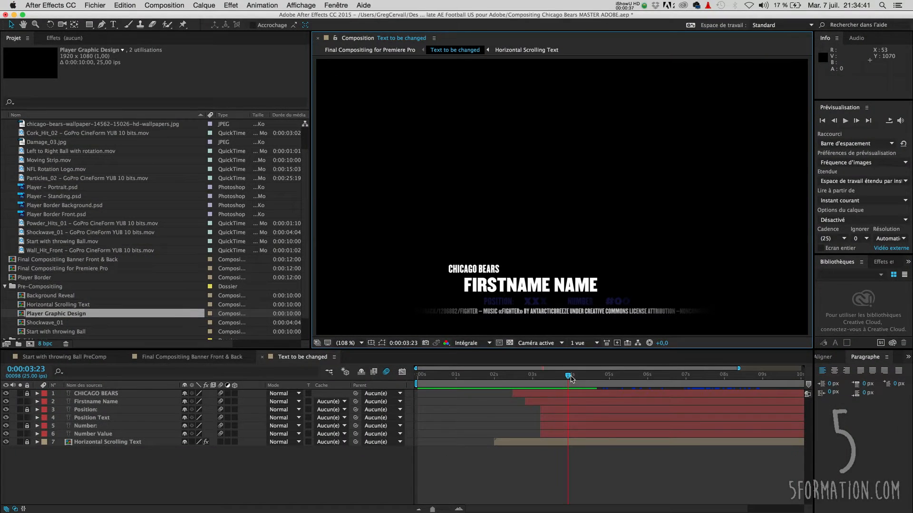
pyautogui.moveTo(571, 376)
pyautogui.mouseDown()
pyautogui.moveTo(594, 379)
pyautogui.moveTo(560, 380)
pyautogui.mouseUp()
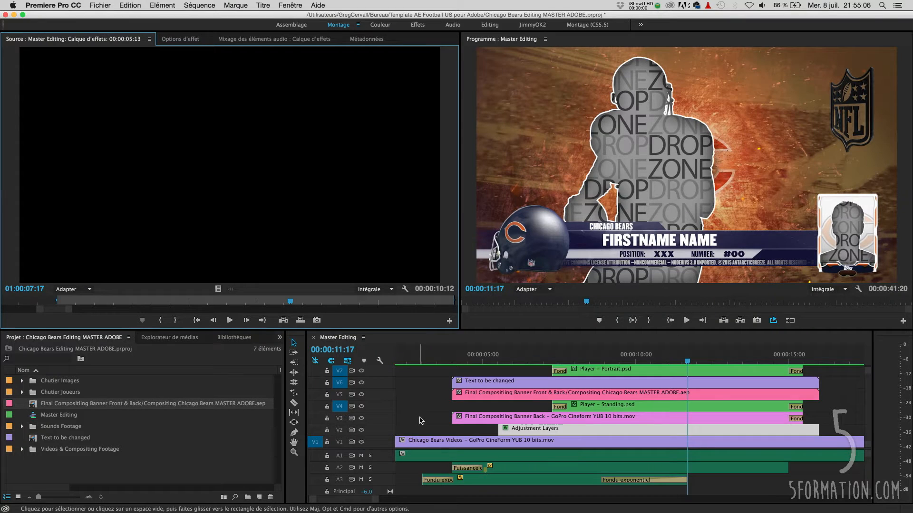
# - In Premiere Pro, load the V5 Final Compositing Banner Front & Back clip into the source monitor and scrub to 00:00:06:14
pyautogui.doubleClick(698, 396)
pyautogui.moveTo(222, 303); pyautogui.dragTo(252, 306)
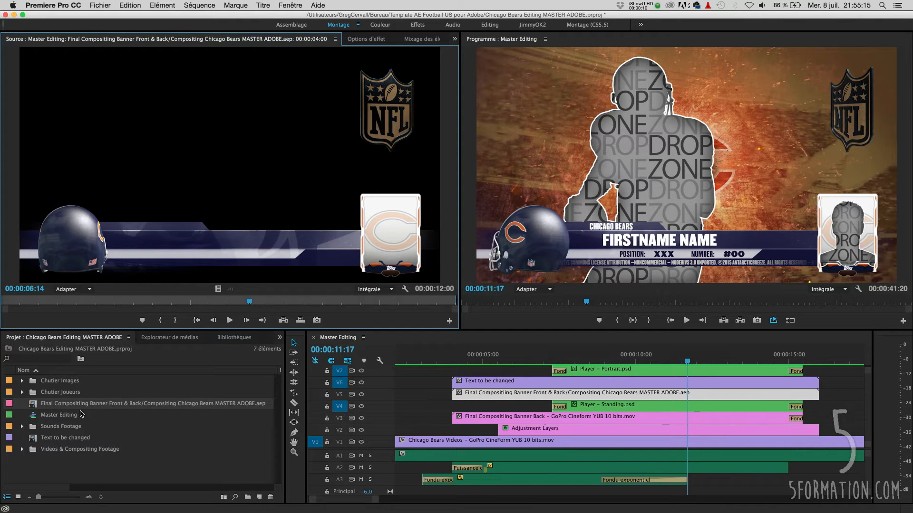
pyautogui.click(19, 404)
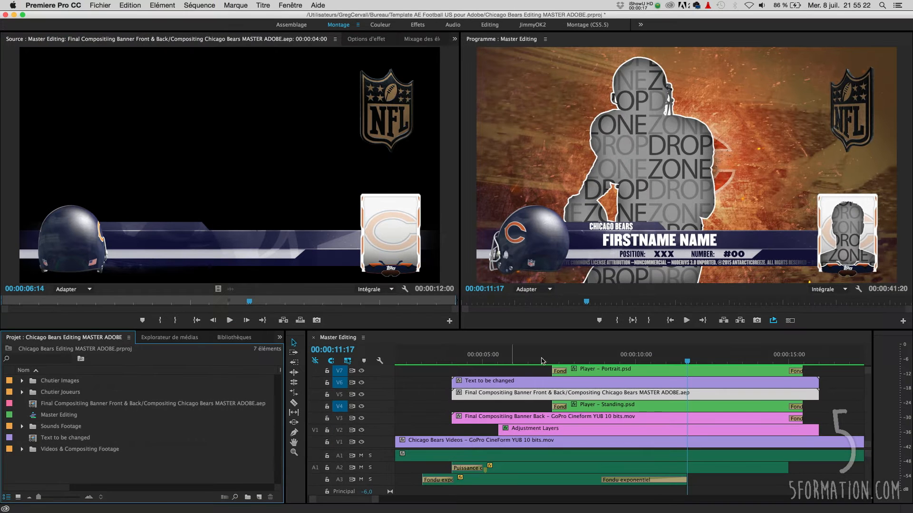
# - Render and replace the After Effects clip on V5 with Source Eléments individuels, Format QuickTime and preset GoPro CineForm RVB 12 bits avec alpha à la résolution maximale
pyautogui.click(644, 395)
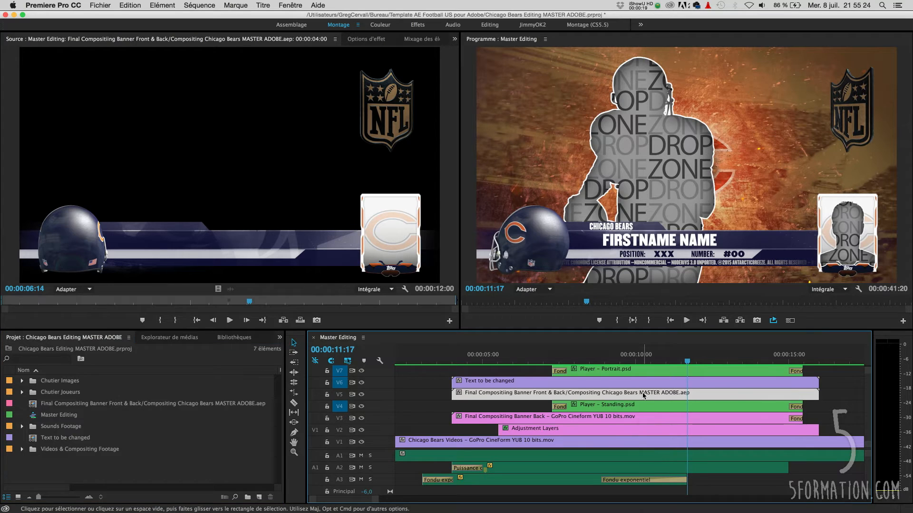
pyautogui.rightClick(644, 395)
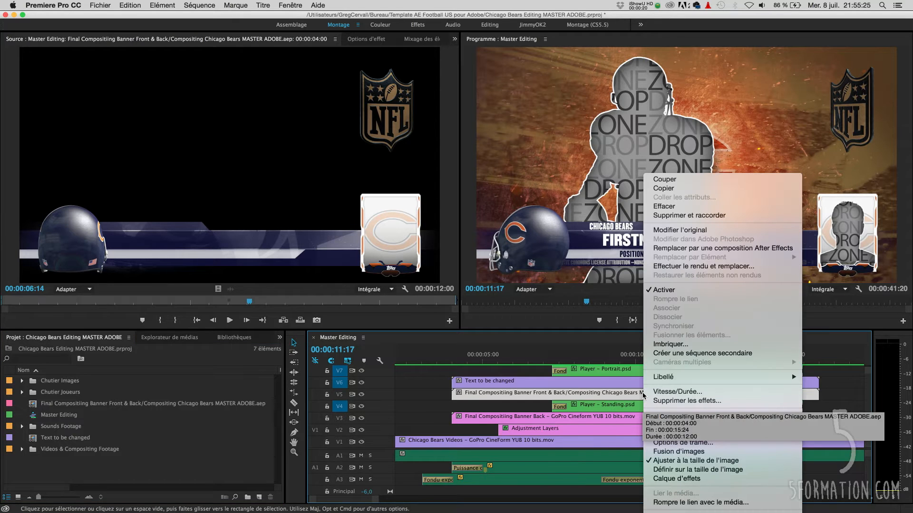
pyautogui.click(683, 266)
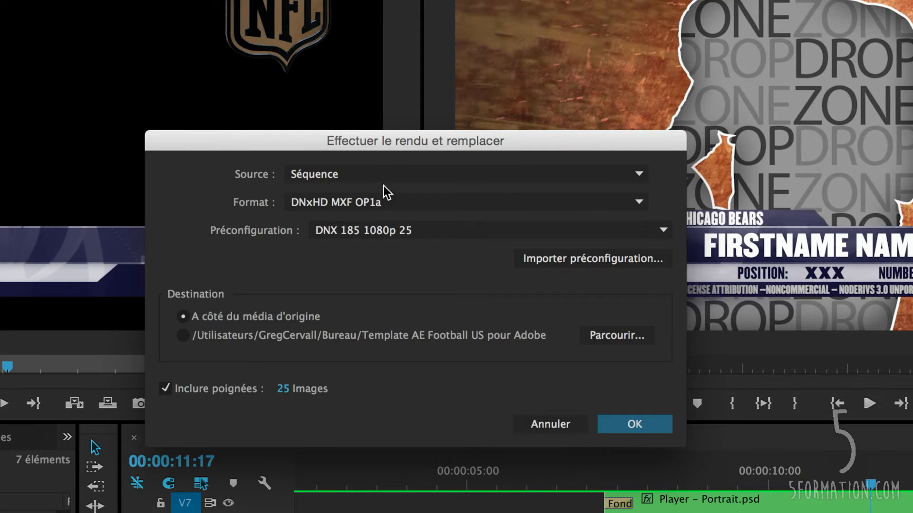
pyautogui.click(481, 205)
pyautogui.click(405, 209)
pyautogui.click(484, 207)
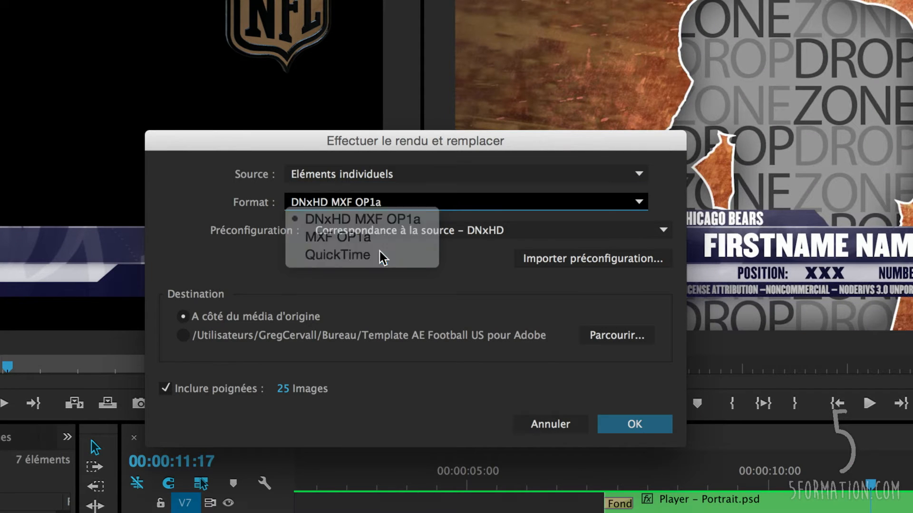
pyautogui.click(382, 257)
pyautogui.click(598, 238)
pyautogui.click(528, 264)
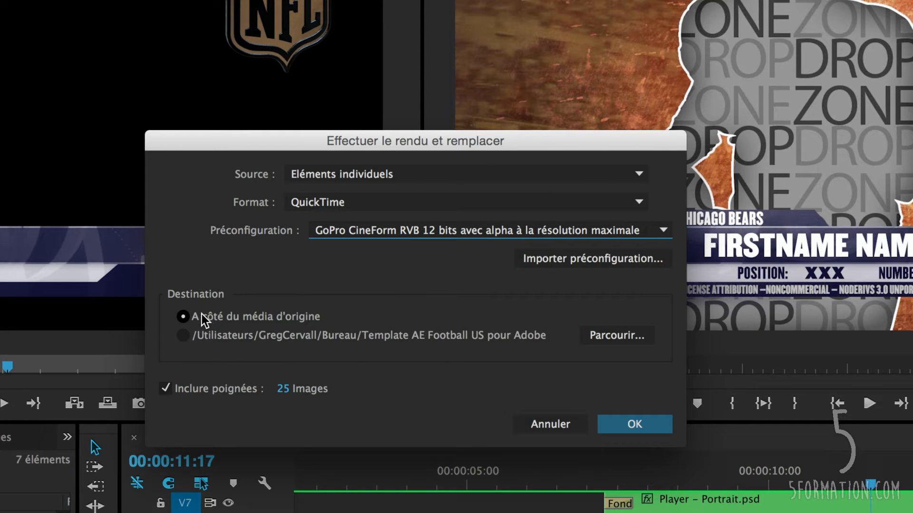
pyautogui.click(635, 423)
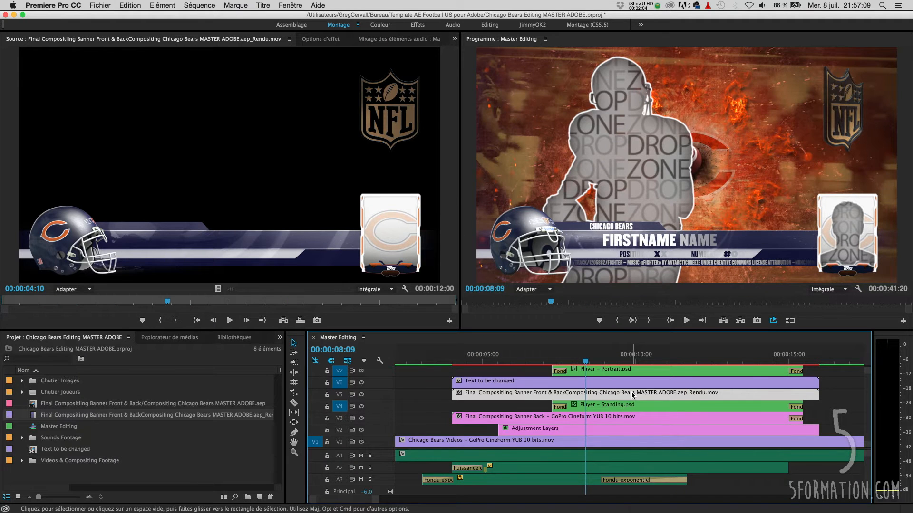
# - Restore the unrendered After Effects composition in place of the rendered banner clip on V5
pyautogui.rightClick(633, 395)
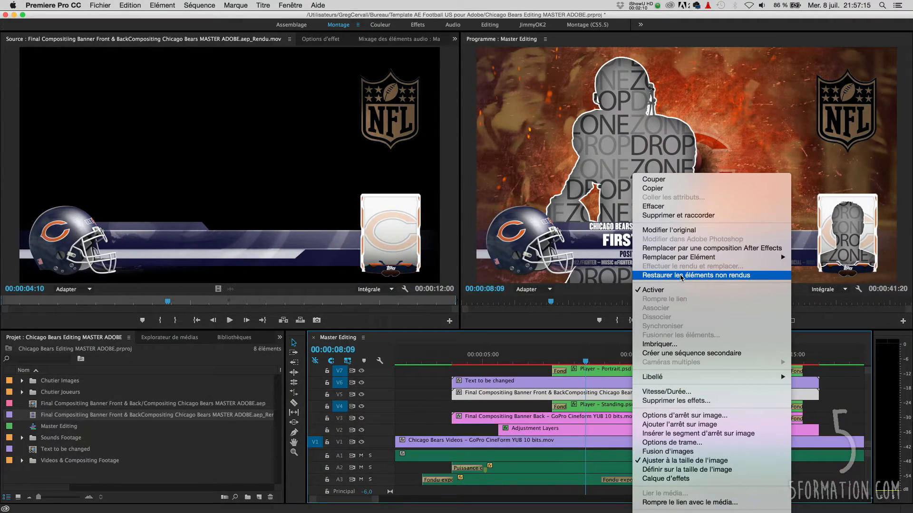
pyautogui.click(681, 276)
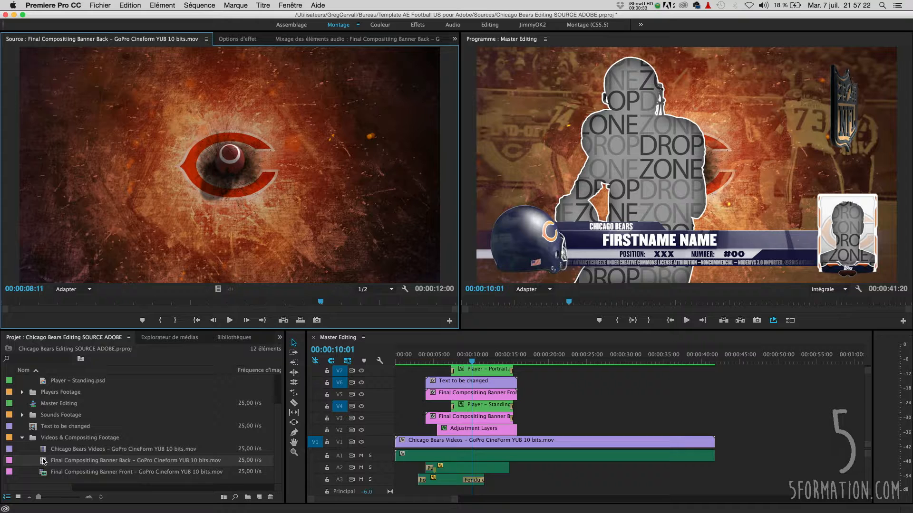
# - Scrub through the Final Compositing Banner Back, Final Compositing Banner Front and Text to be changed items in the source monitor
pyautogui.click(63, 303)
pyautogui.moveTo(65, 304); pyautogui.dragTo(95, 306)
pyautogui.doubleClick(41, 472)
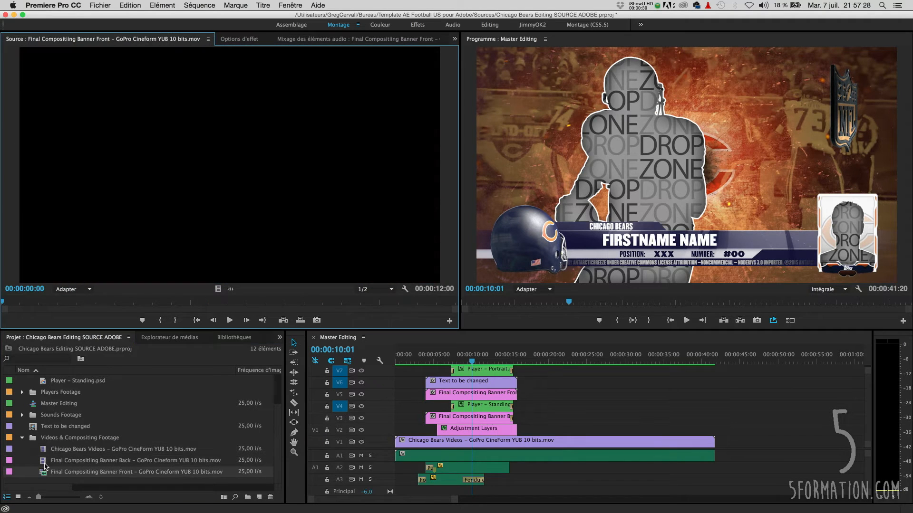
pyautogui.moveTo(200, 300); pyautogui.dragTo(106, 315)
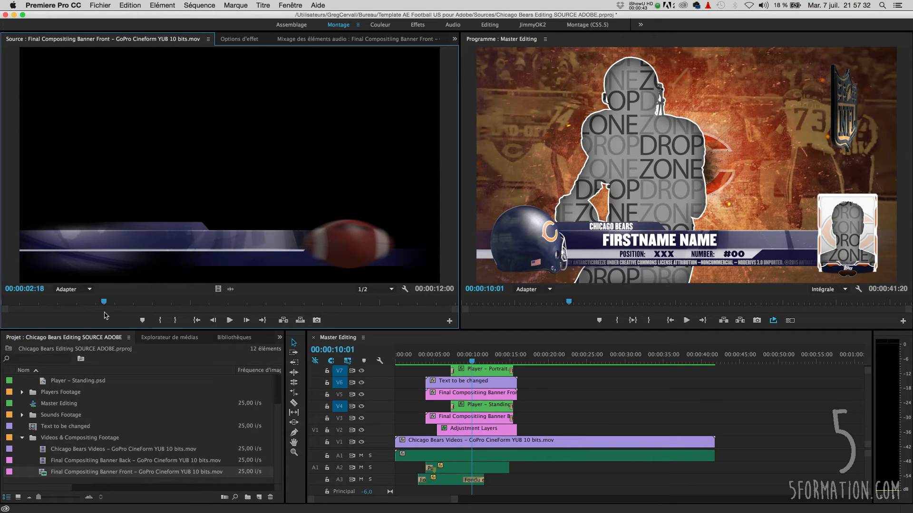
pyautogui.doubleClick(30, 431)
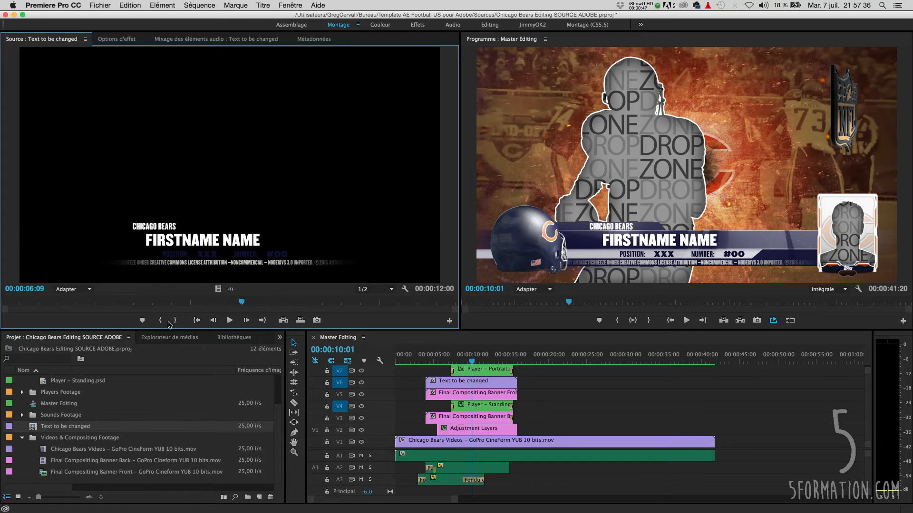
pyautogui.moveTo(242, 302); pyautogui.dragTo(312, 306)
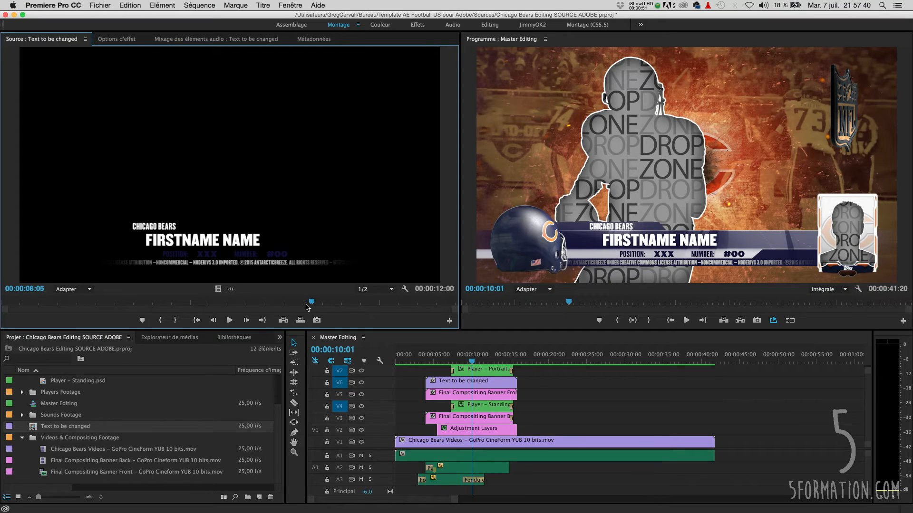
# - Examine the effect settings and keyframes of the Adjustment Layers and Player – Standing.psd clips while scrubbing through the sequence
pyautogui.click(115, 40)
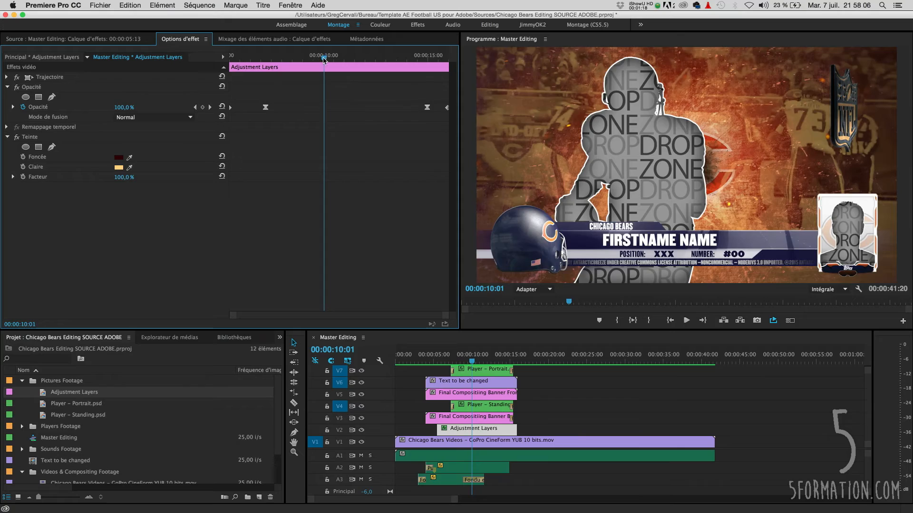
pyautogui.moveTo(323, 59); pyautogui.dragTo(279, 83)
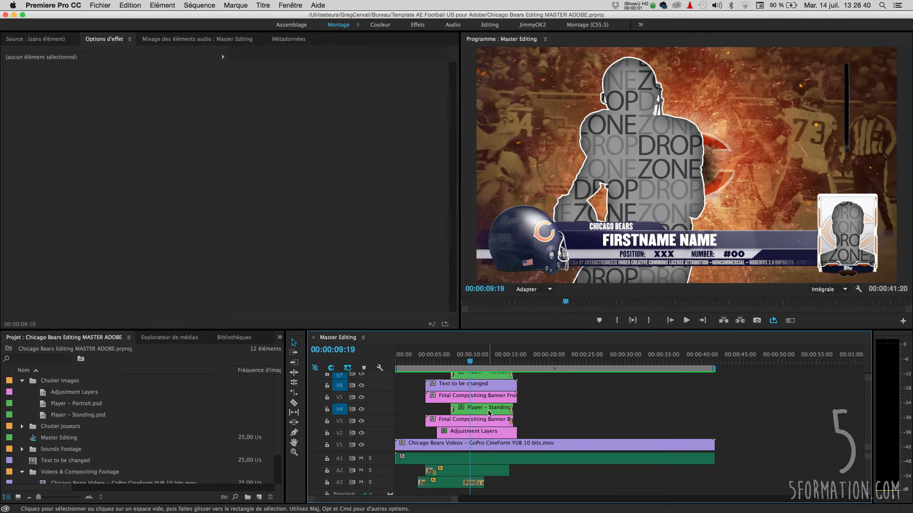
pyautogui.click(488, 411)
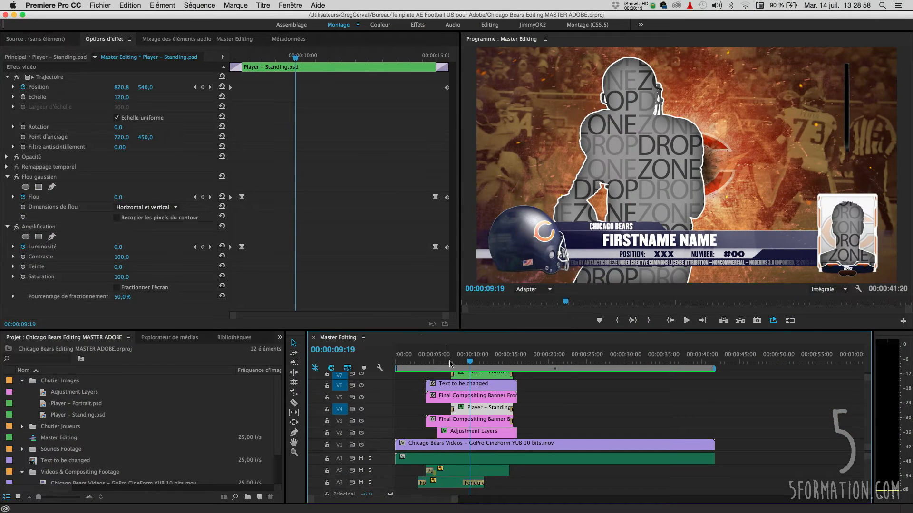
pyautogui.moveTo(473, 362)
pyautogui.mouseDown()
pyautogui.moveTo(496, 361)
pyautogui.moveTo(482, 360)
pyautogui.mouseUp()
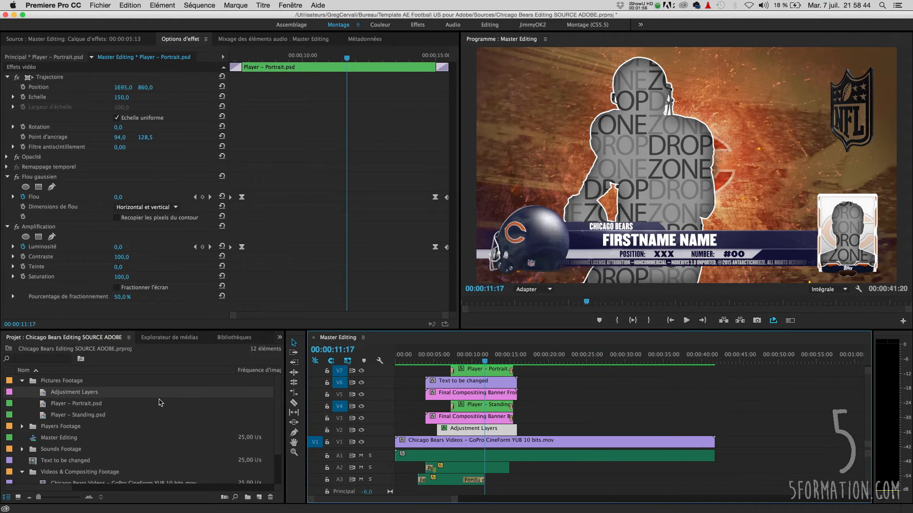
# - Show the Players Footage bin as thumbnails and replace the V7 Player – Portrait.psd clip with Lance Briggs #55 OLB – Portrait.psd, keeping its effects
pyautogui.doubleClick(32, 427)
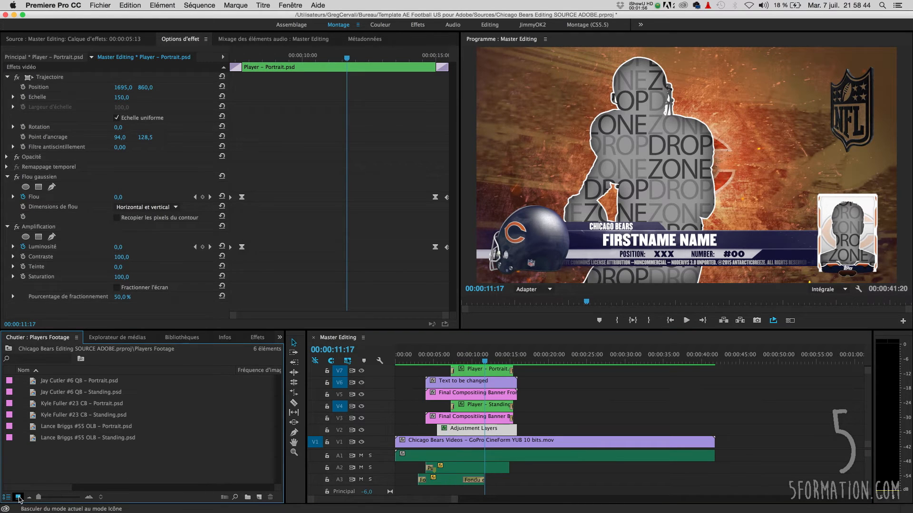
pyautogui.click(18, 498)
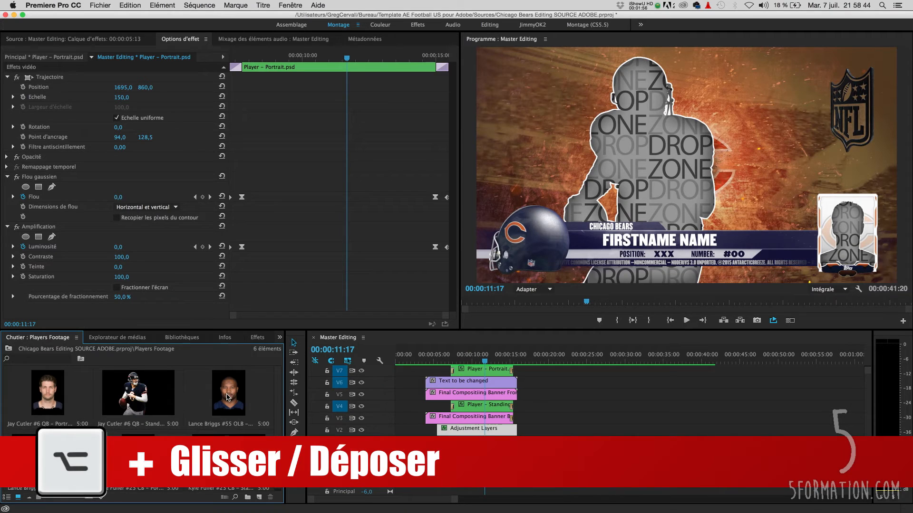
pyautogui.moveTo(230, 398); pyautogui.dragTo(480, 373)
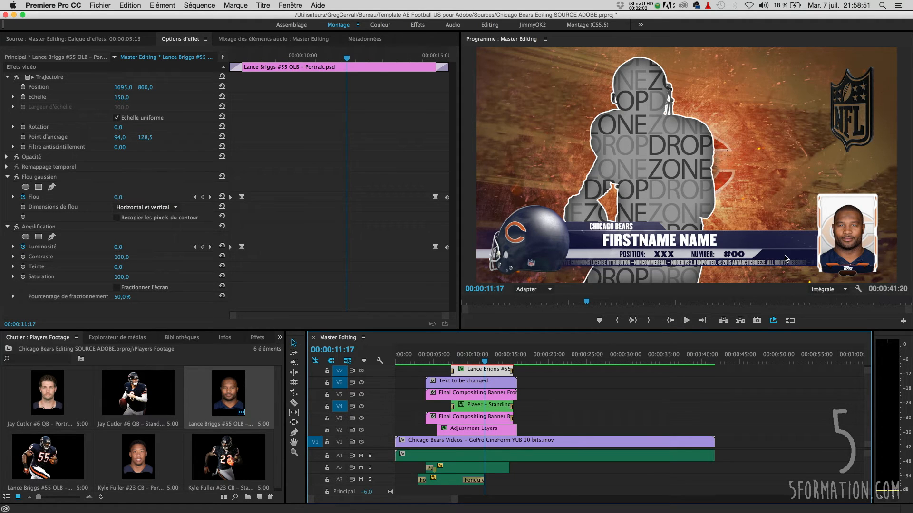
# - Replace the V4 Player – Standing.psd clip with Lance Briggs #55 OLB – Standing.psd, keeping its effects
pyautogui.click(490, 406)
pyautogui.click(54, 464)
pyautogui.moveTo(70, 455); pyautogui.dragTo(498, 408)
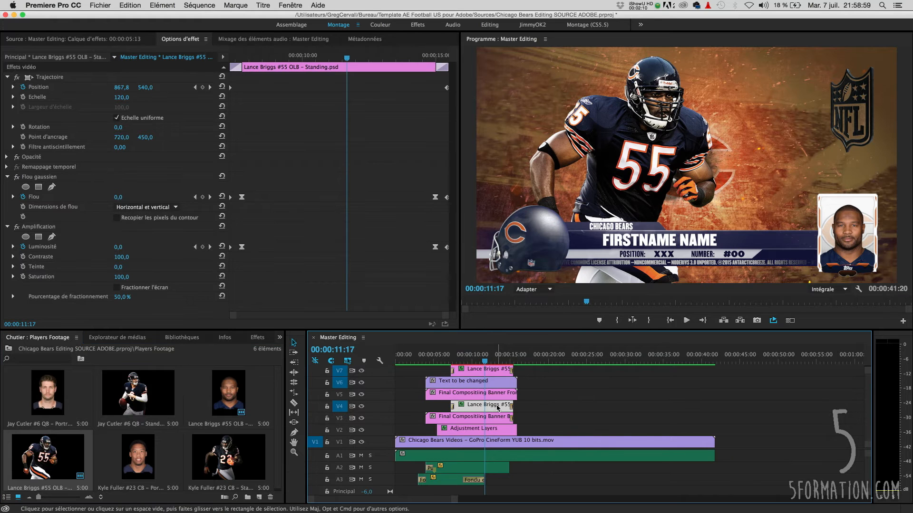
# - Set the Text to be changed composition's name to Lance Briggs, position to OLB and number to #55
pyautogui.click(470, 382)
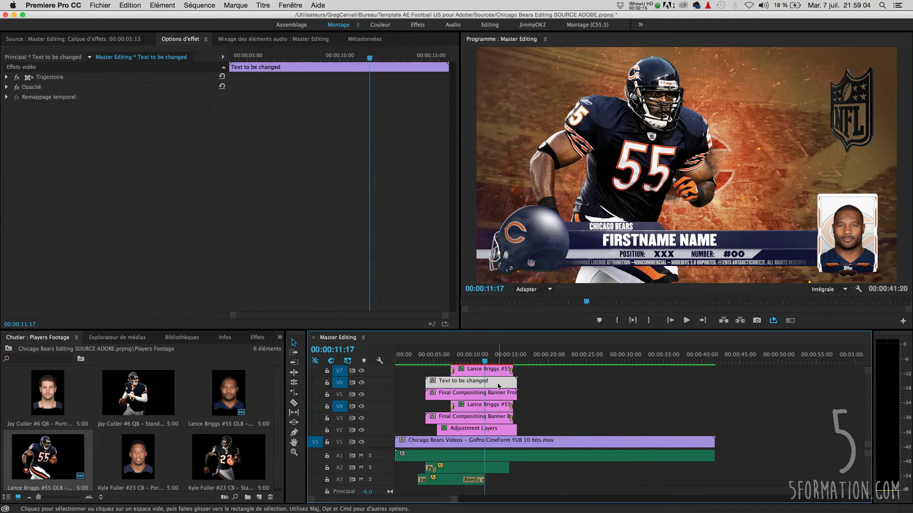
pyautogui.click(60, 61)
pyautogui.click(70, 79)
pyautogui.write('Lance Briggs')
pyautogui.click(63, 87)
pyautogui.write('OLB')
pyautogui.press('Tab')
pyautogui.write('#55')
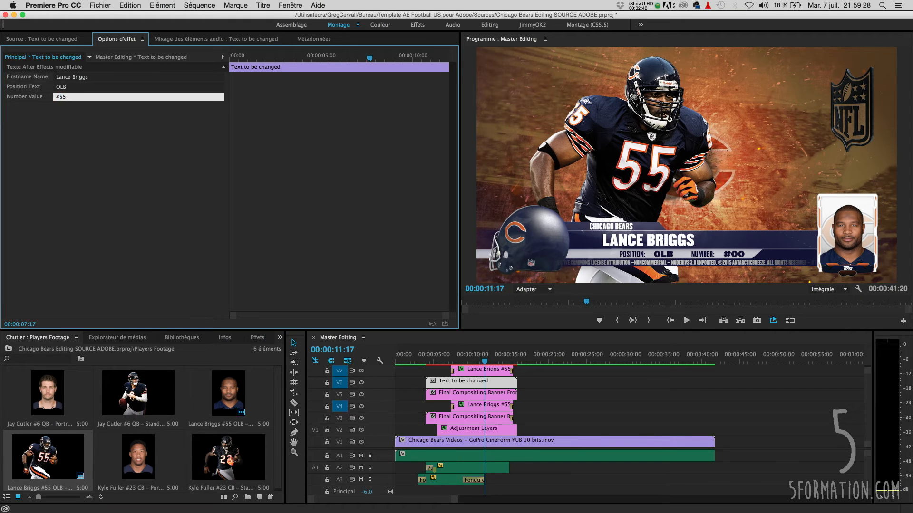
pyautogui.press('Return')
# - Group the Lance Briggs banner clips with their A2 and A3 audio and duplicate the group to start at about 22 seconds
pyautogui.moveTo(538, 430); pyautogui.dragTo(488, 370)
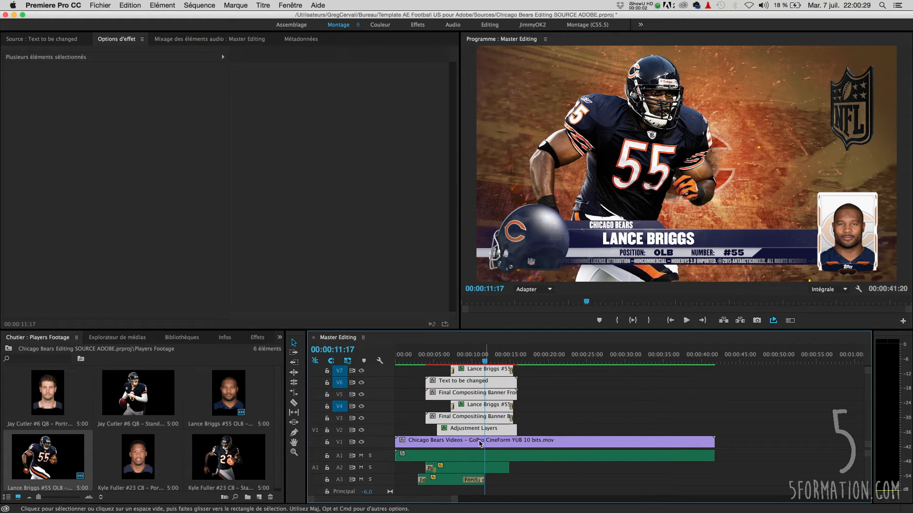
pyautogui.keyDown('shift'); pyautogui.click(458, 468); pyautogui.keyUp('shift')
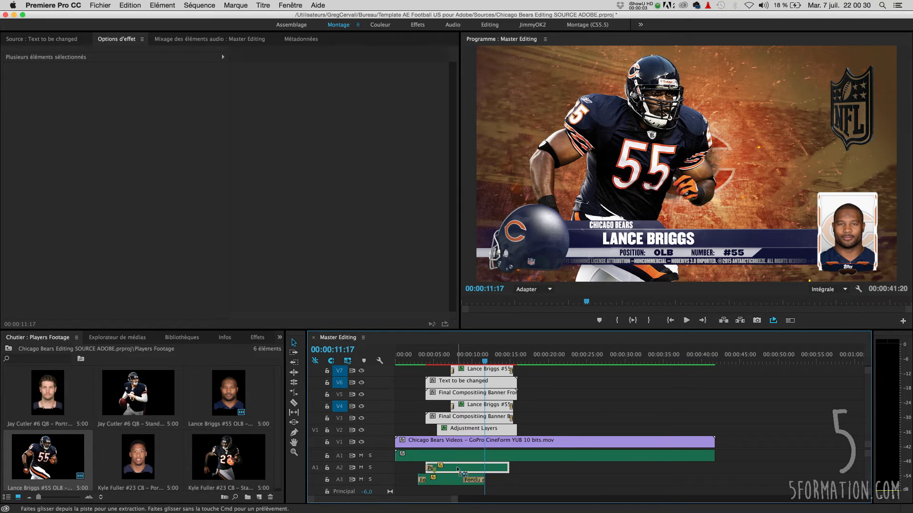
pyautogui.keyDown('shift'); pyautogui.click(454, 483); pyautogui.keyUp('shift')
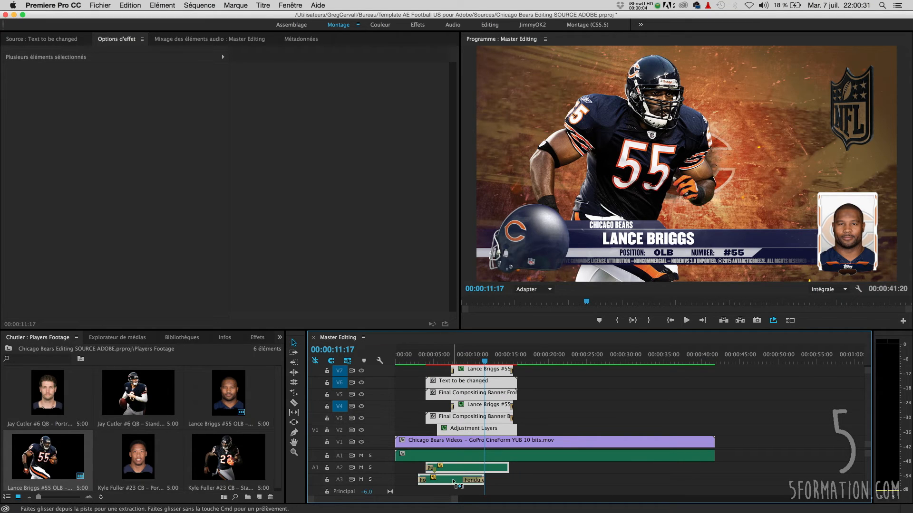
pyautogui.rightClick(469, 420)
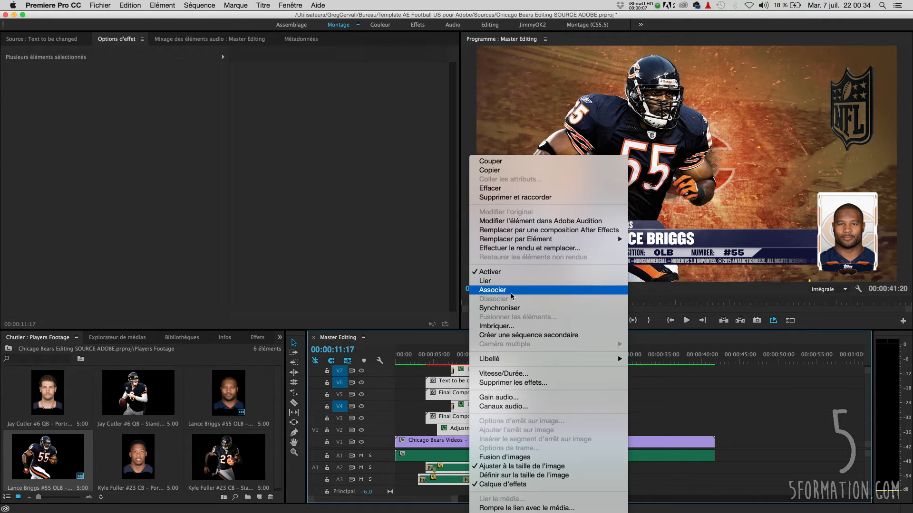
pyautogui.click(492, 290)
pyautogui.moveTo(489, 373); pyautogui.dragTo(631, 375)
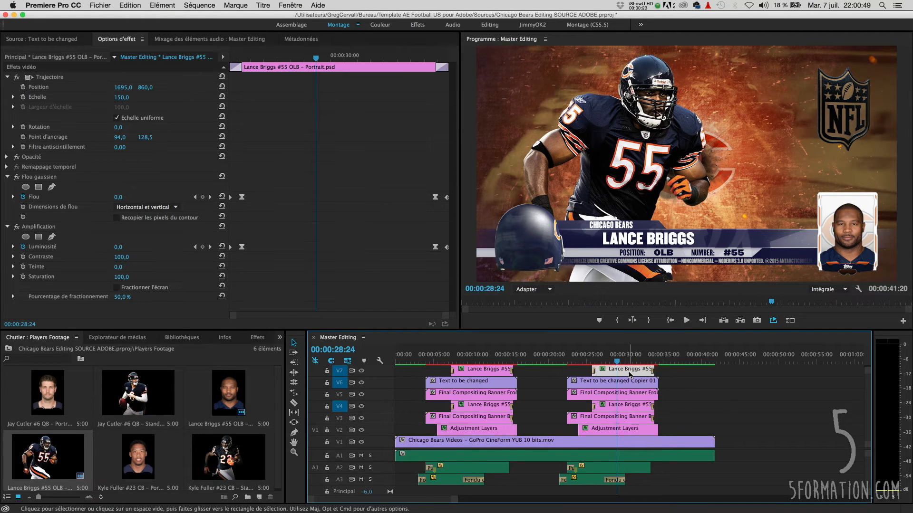
# - Replace the portrait and standing images in the duplicated banner with the Jay Cutler #6 QB portrait and standing files
pyautogui.moveTo(47, 392); pyautogui.dragTo(632, 374)
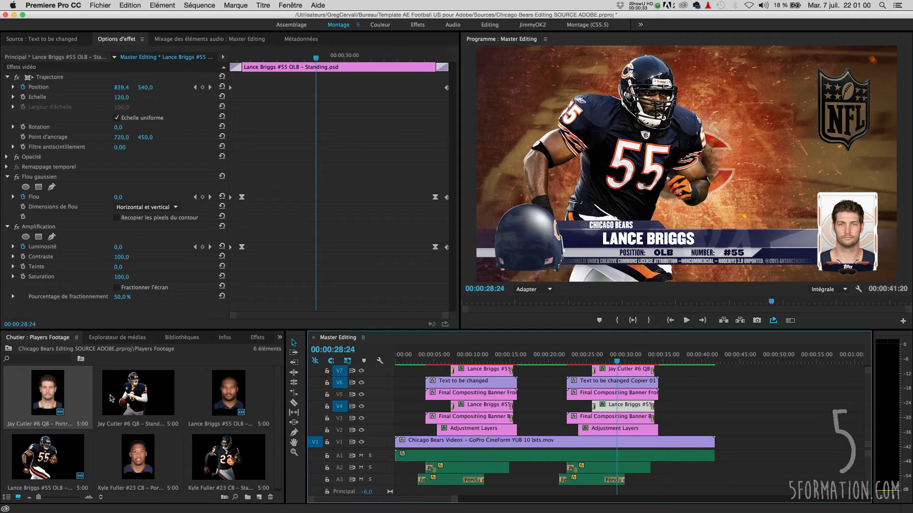
pyautogui.moveTo(110, 398); pyautogui.dragTo(632, 405)
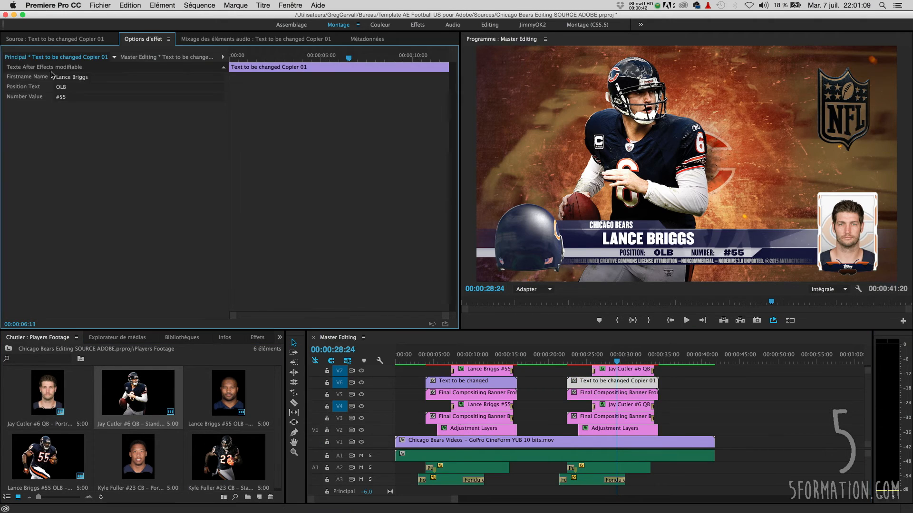
# - Set the Text to be changed Copier 01 name to JAY CUTTER and position to QB, and edit its number value
pyautogui.click(74, 78)
pyautogui.write('JA')
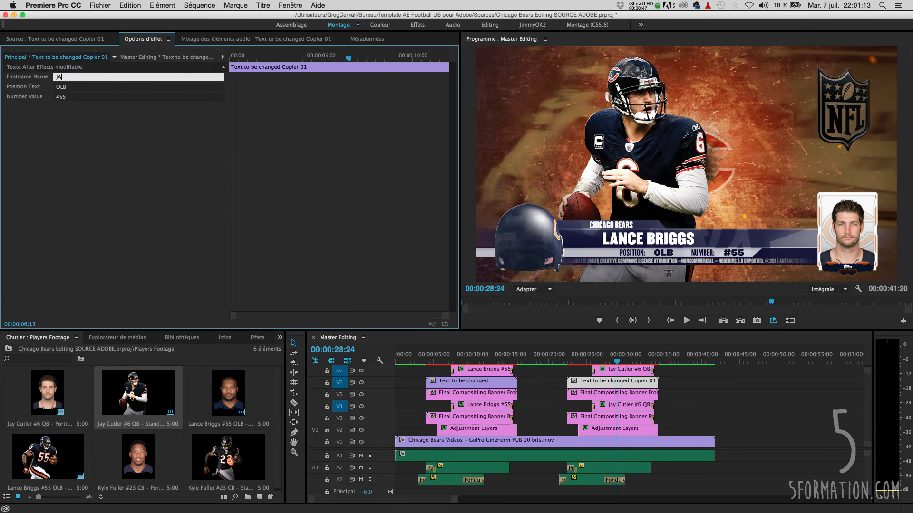
pyautogui.write('Y CUTTER')
pyautogui.click(72, 87)
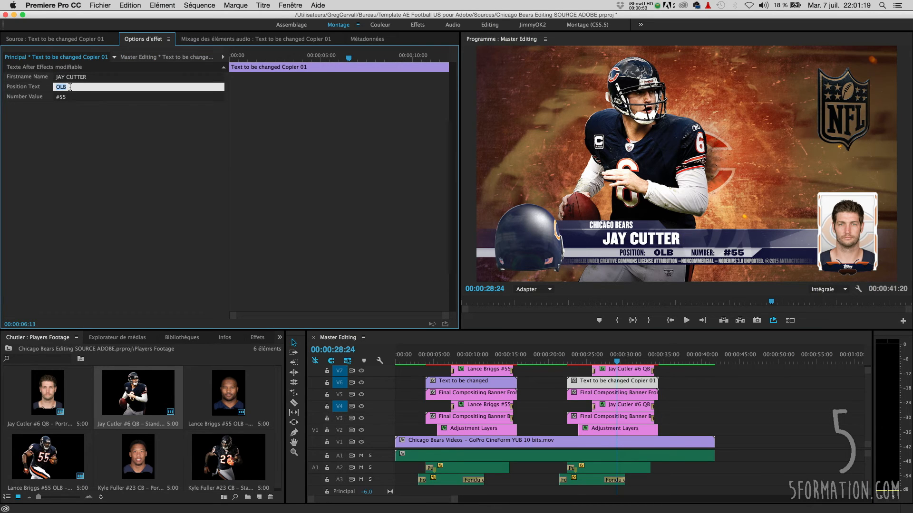
pyautogui.click(69, 97)
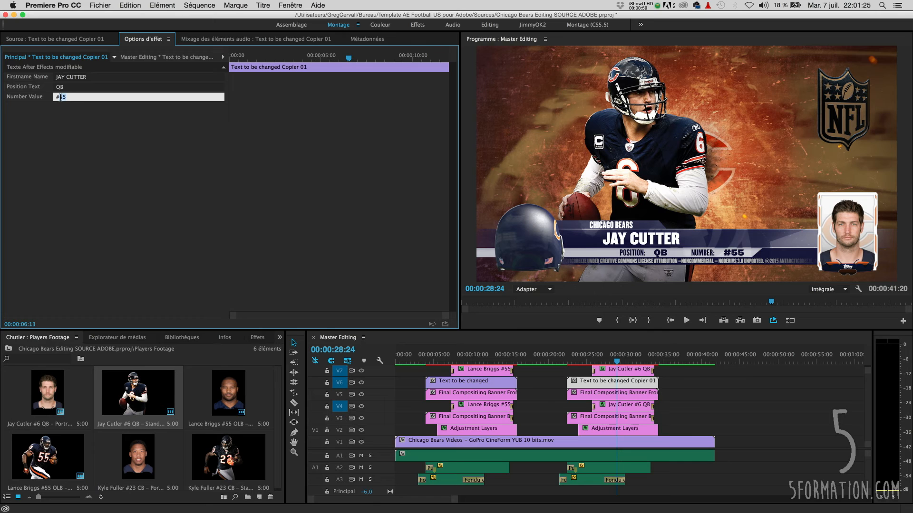
pyautogui.press('Return')
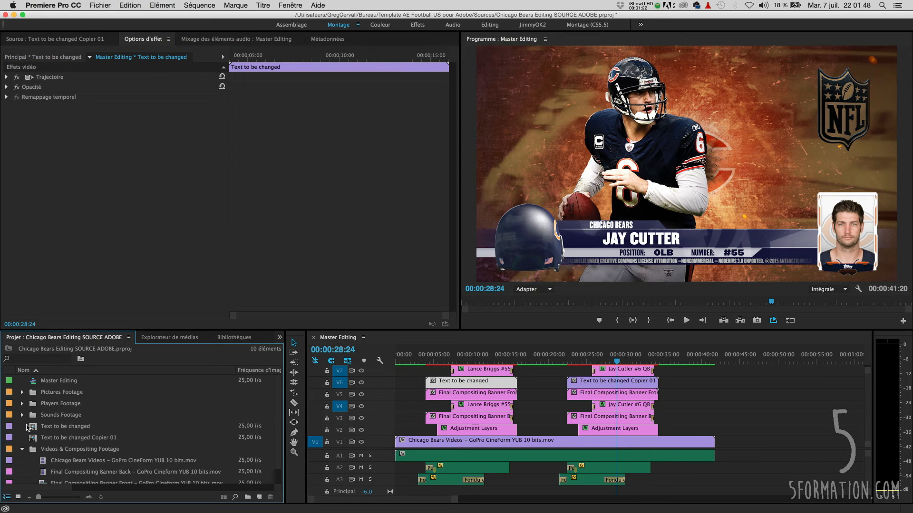
# - Collapse the Videos & Compositing Footage bin and examine the original and copied Text to be changed compositions in the project
pyautogui.click(22, 449)
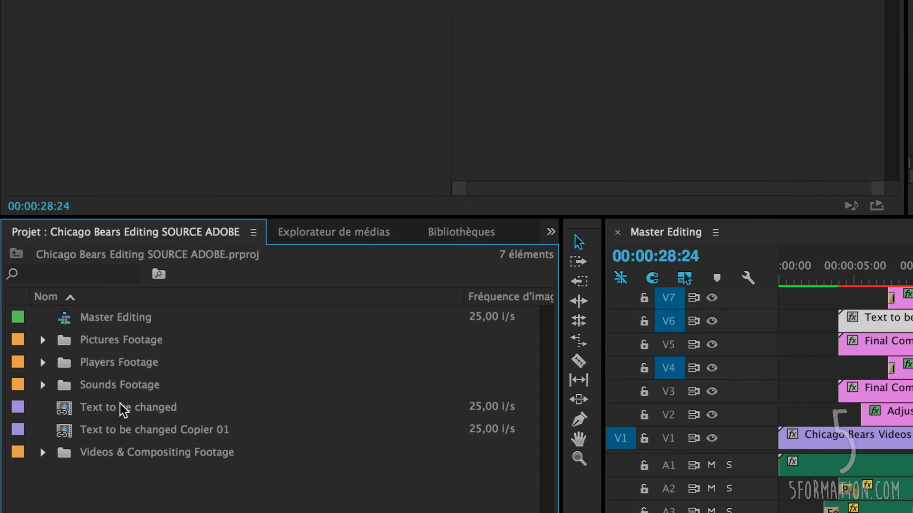
pyautogui.click(66, 438)
pyautogui.moveTo(582, 370); pyautogui.dragTo(782, 410)
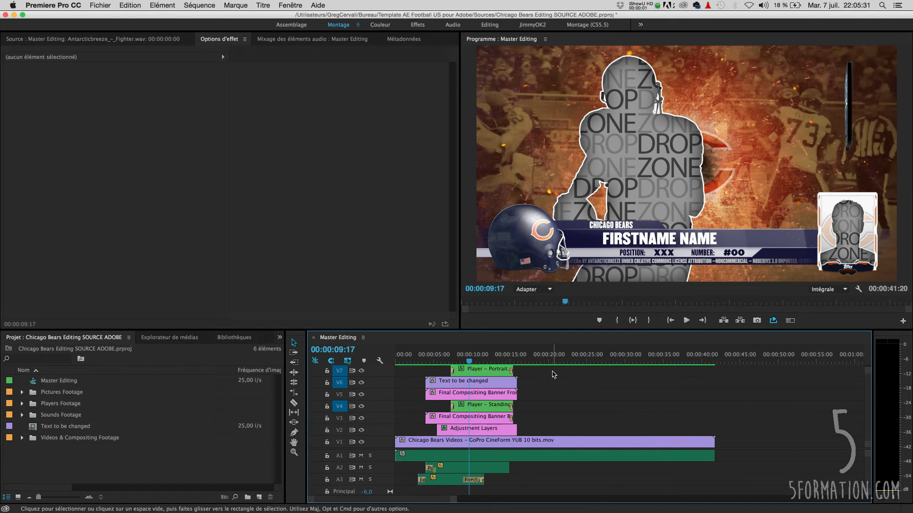
# - Try to nest all the template banner clips on V2 to V7 together with the A2 and A3 audio
pyautogui.moveTo(554, 375); pyautogui.dragTo(494, 431)
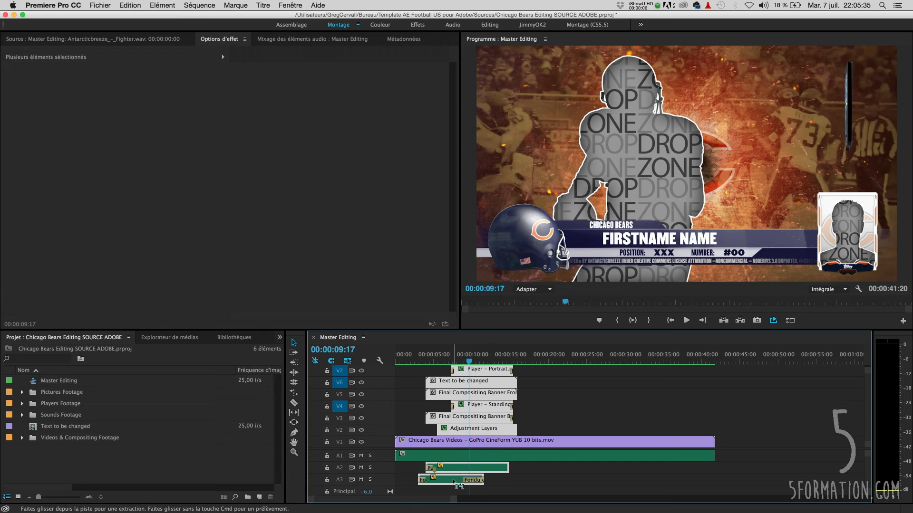
pyautogui.rightClick(484, 420)
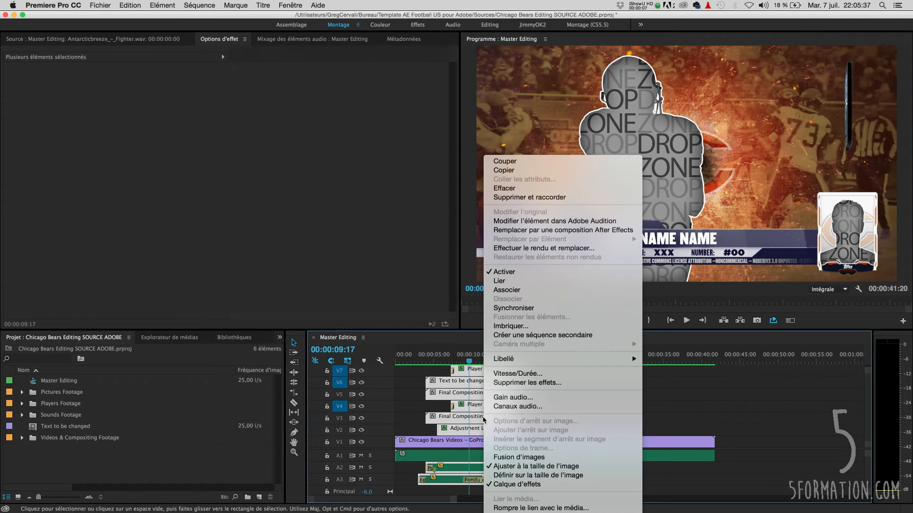
pyautogui.click(543, 329)
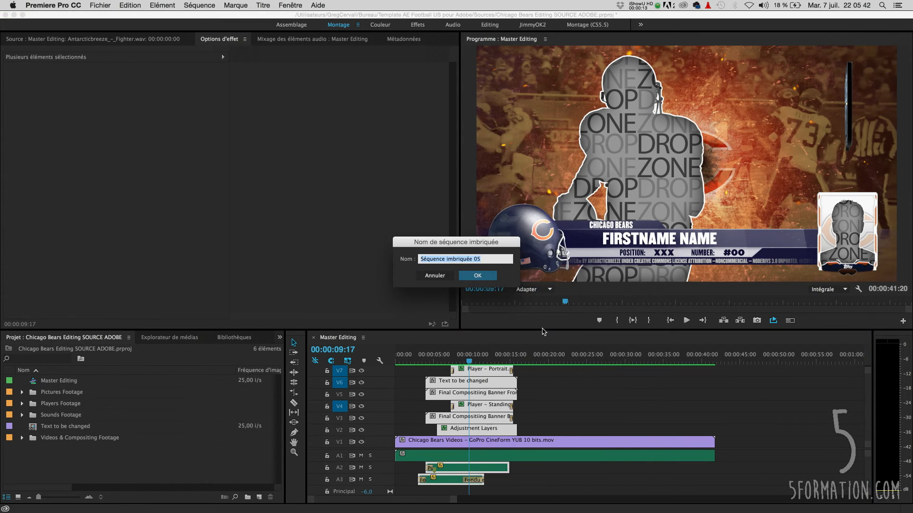
pyautogui.click(473, 276)
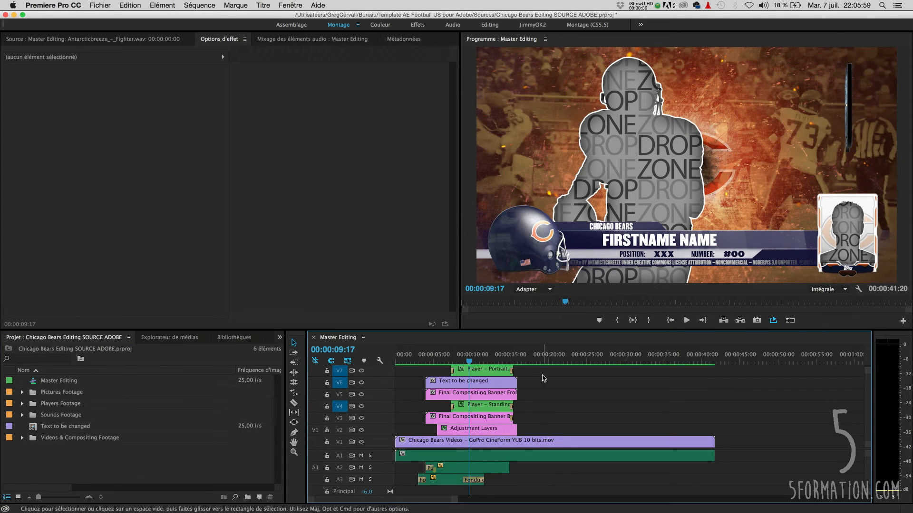
# - Nest the banner clips on V3 to V7 with the A2 and A3 audio under the default name, leaving out Adjustment Layers
pyautogui.moveTo(544, 373); pyautogui.dragTo(493, 415)
pyautogui.keyDown('shift'); pyautogui.click(489, 468); pyautogui.keyUp('shift')
pyautogui.keyDown('shift'); pyautogui.click(454, 480); pyautogui.keyUp('shift')
pyautogui.rightClick(488, 417)
pyautogui.click(523, 325)
pyautogui.press('Return')
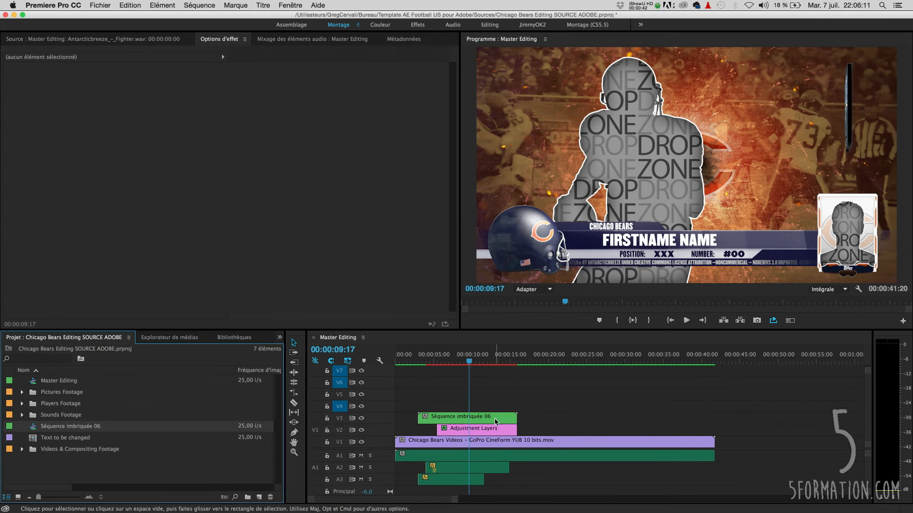
# - Duplicate the nested sequence, Adjustment Layers and A2 and A3 audio along the timeline to start at about 21 seconds
pyautogui.moveTo(477, 406); pyautogui.dragTo(478, 430)
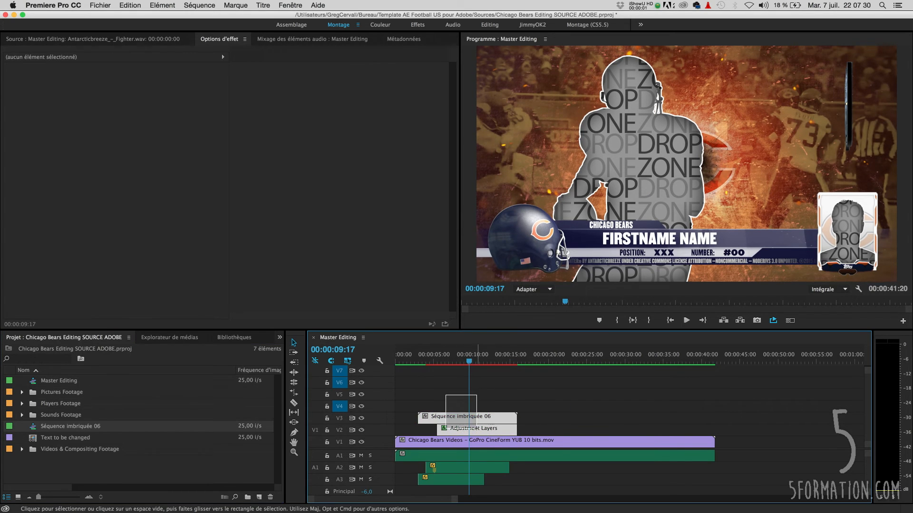
pyautogui.keyDown('shift'); pyautogui.click(478, 468); pyautogui.keyUp('shift')
pyautogui.keyDown('shift'); pyautogui.click(478, 480); pyautogui.keyUp('shift')
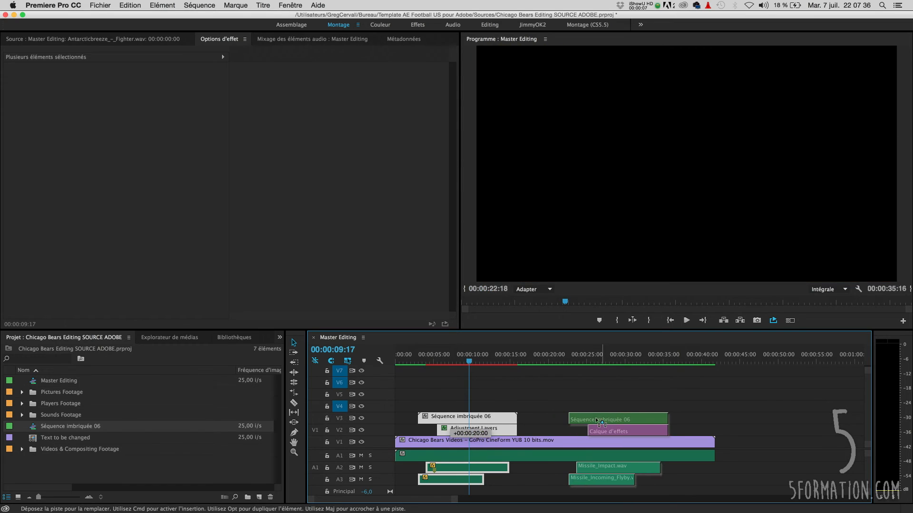
pyautogui.moveTo(571, 418); pyautogui.dragTo(588, 421)
pyautogui.click(477, 390)
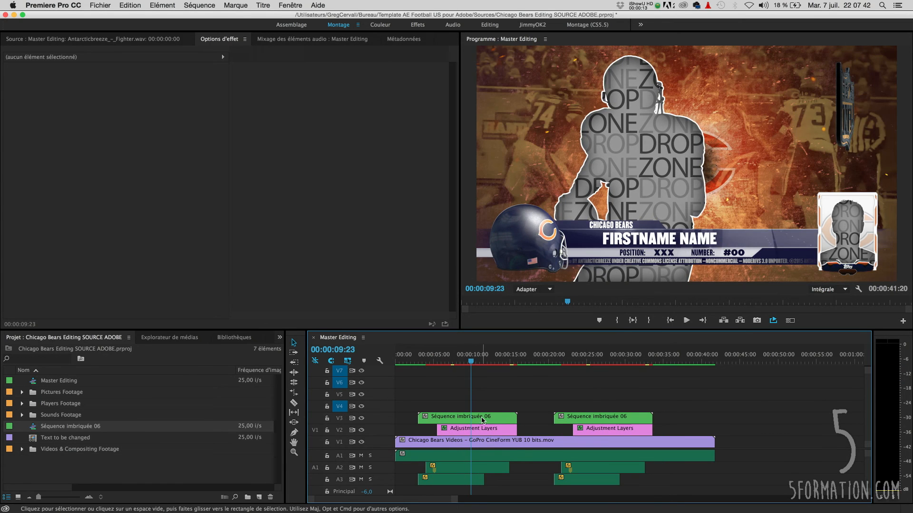
# - Inside the first nested sequence, set Text to be changed to Jay Cutter, QB and #6, and check the banner in Master Editing
pyautogui.doubleClick(471, 417)
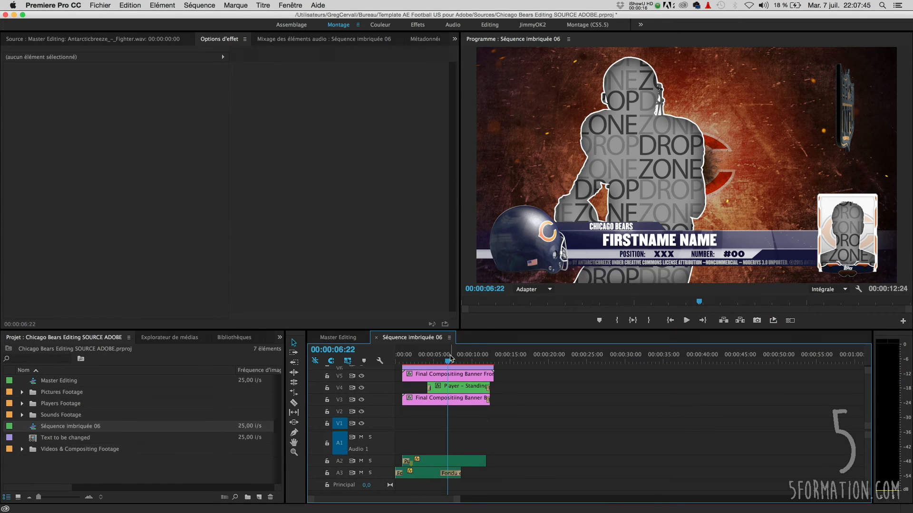
pyautogui.scroll(3, 470, 386)
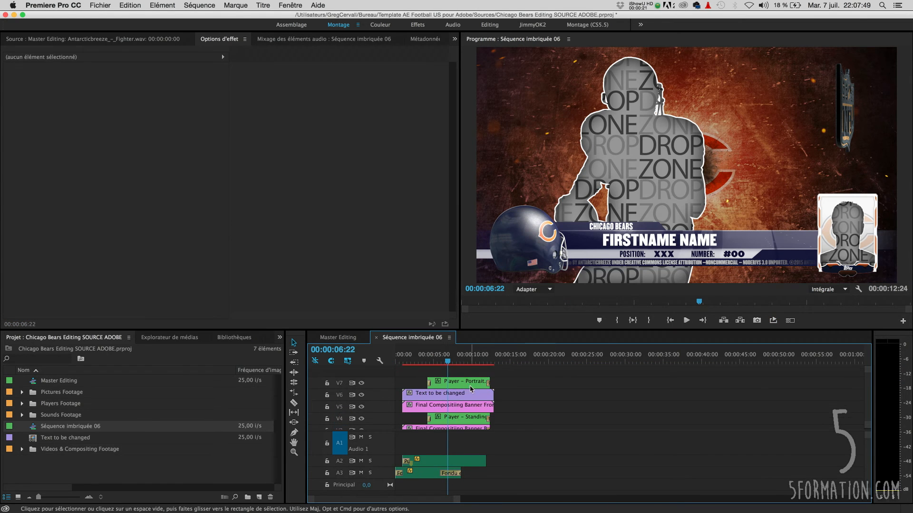
pyautogui.click(469, 393)
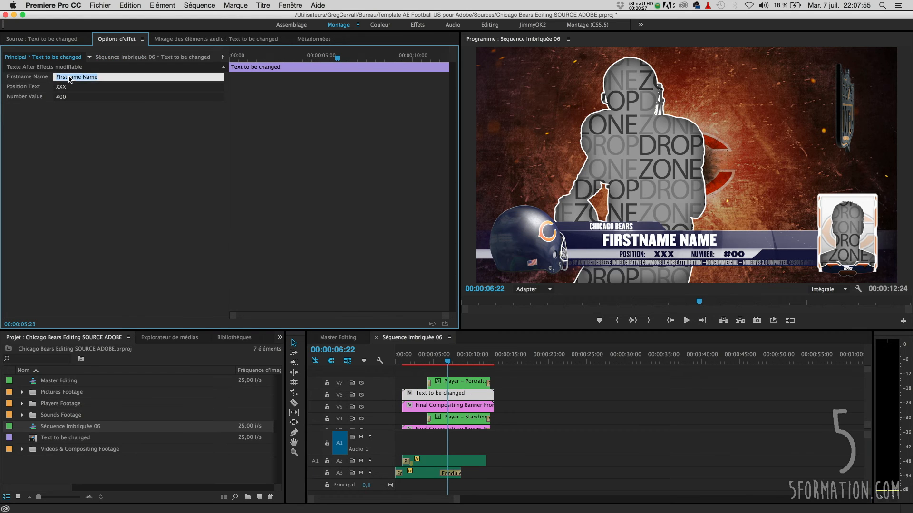
pyautogui.write('Jay Cutter')
pyautogui.press('Tab')
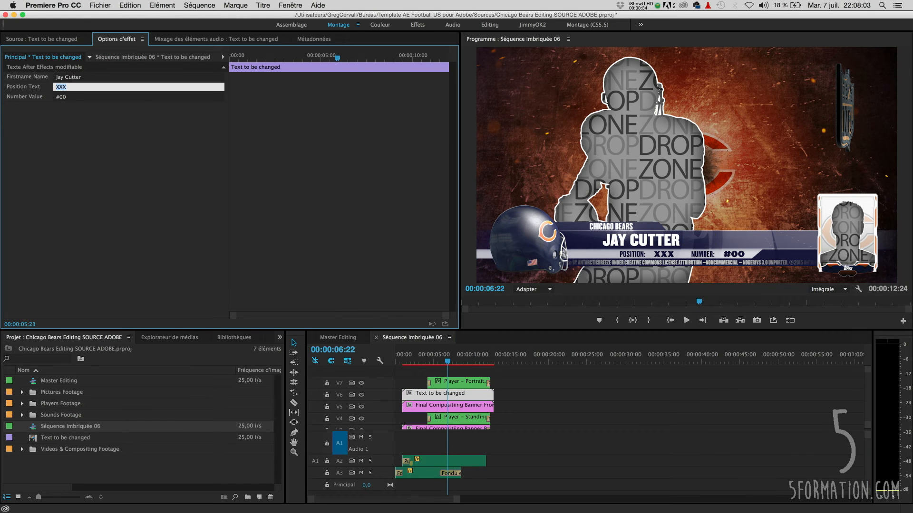
pyautogui.write('QB')
pyautogui.press('Tab')
pyautogui.write('#6')
pyautogui.press('Return')
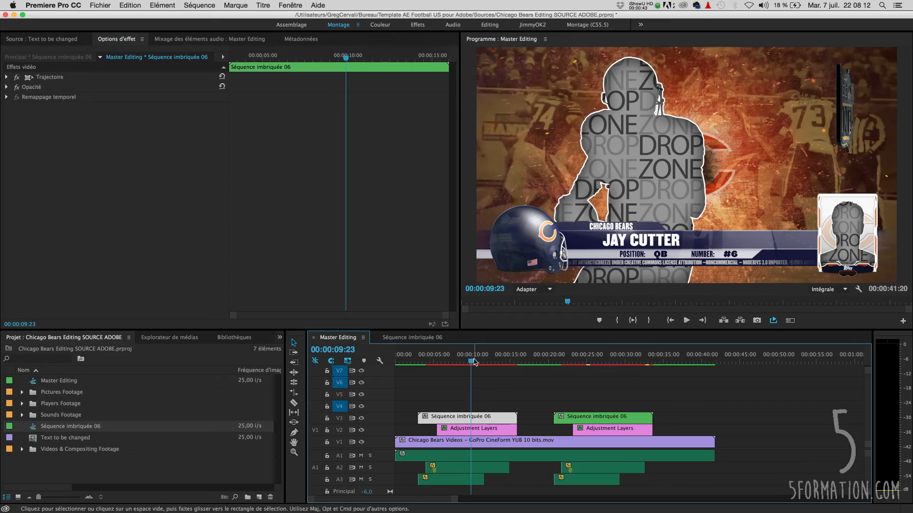
pyautogui.moveTo(474, 363); pyautogui.dragTo(470, 361)
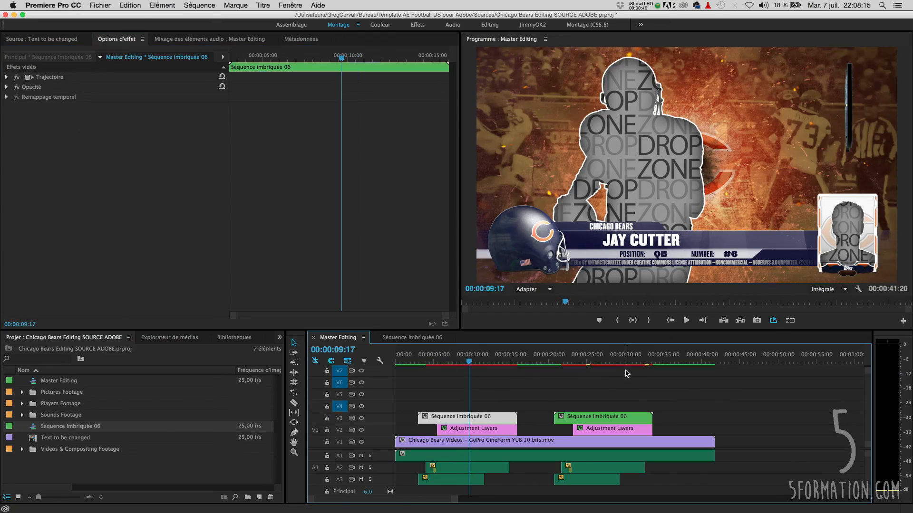